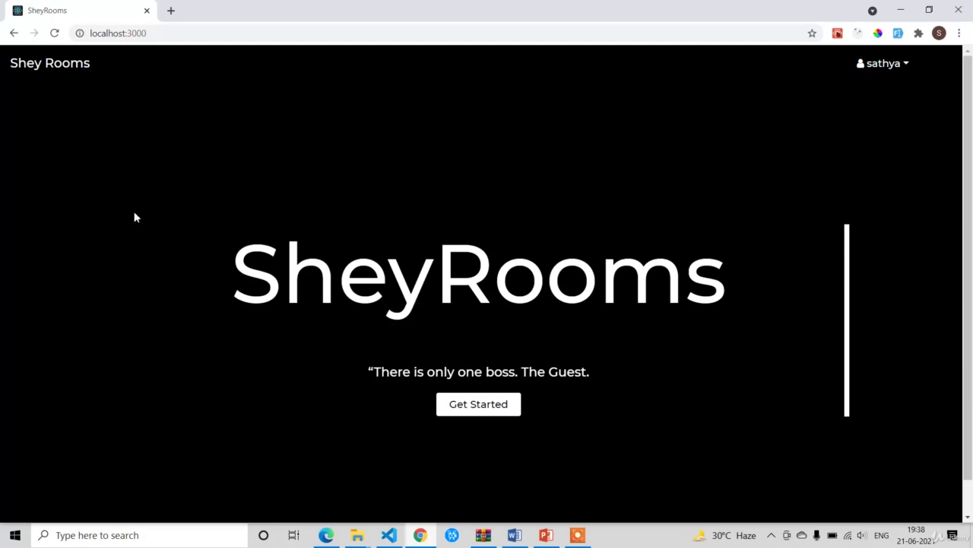
Step: Reload the SheyRooms landing page
{"action": "left_click", "coordinate": [55, 34]}
Step: Visit the room listing, then log out from the username menu
{"action": "left_click", "coordinate": [492, 413]}
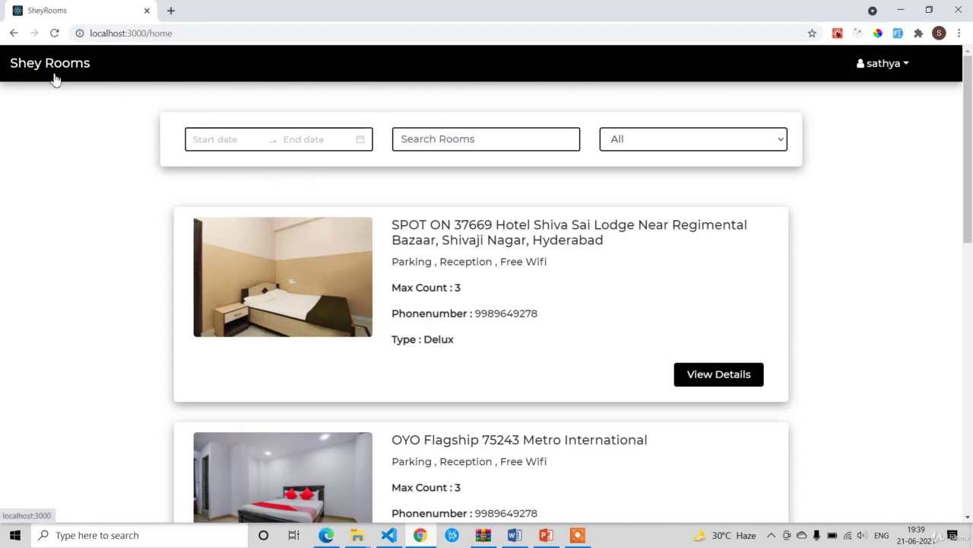
{"action": "left_click", "coordinate": [884, 66]}
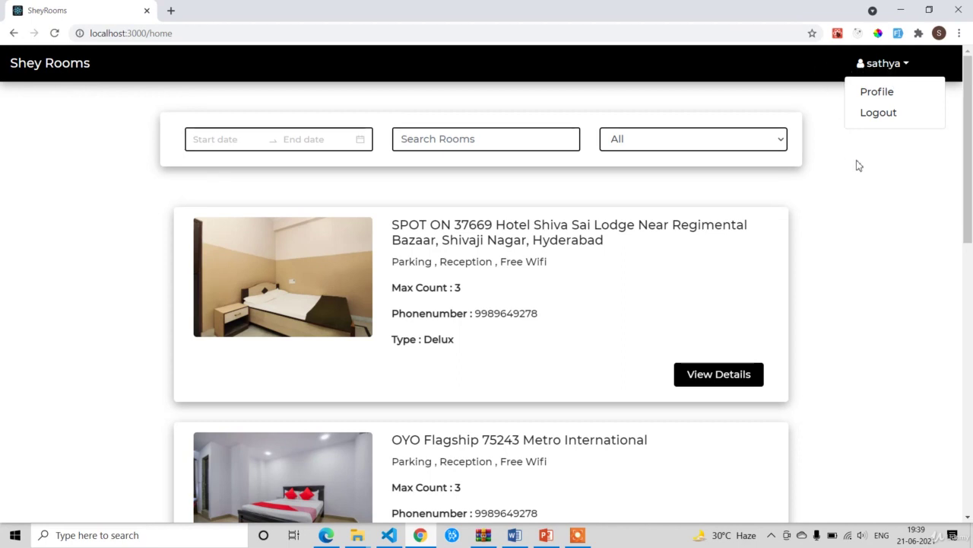
{"action": "left_click", "coordinate": [878, 112]}
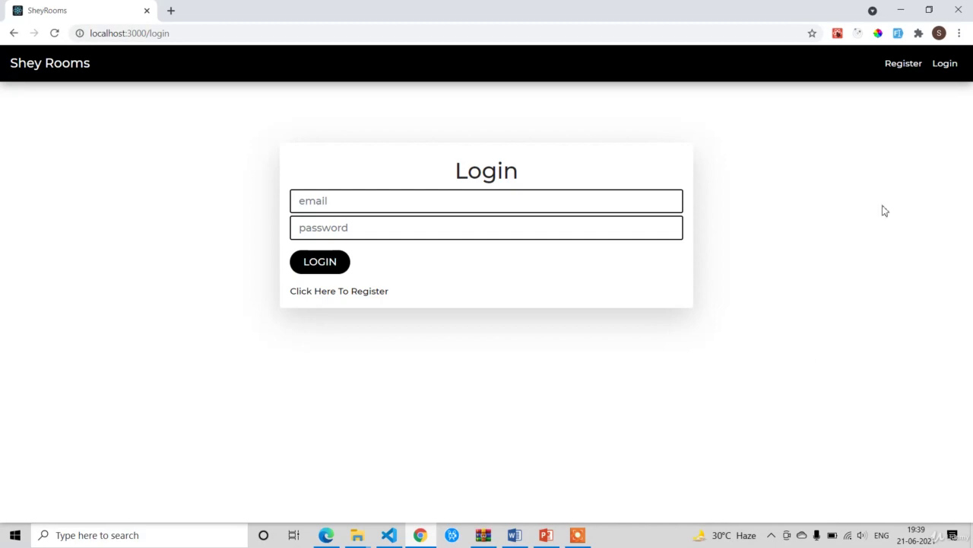
Step: Log in as a different user with that account's e-mail and password
{"action": "left_click", "coordinate": [341, 295]}
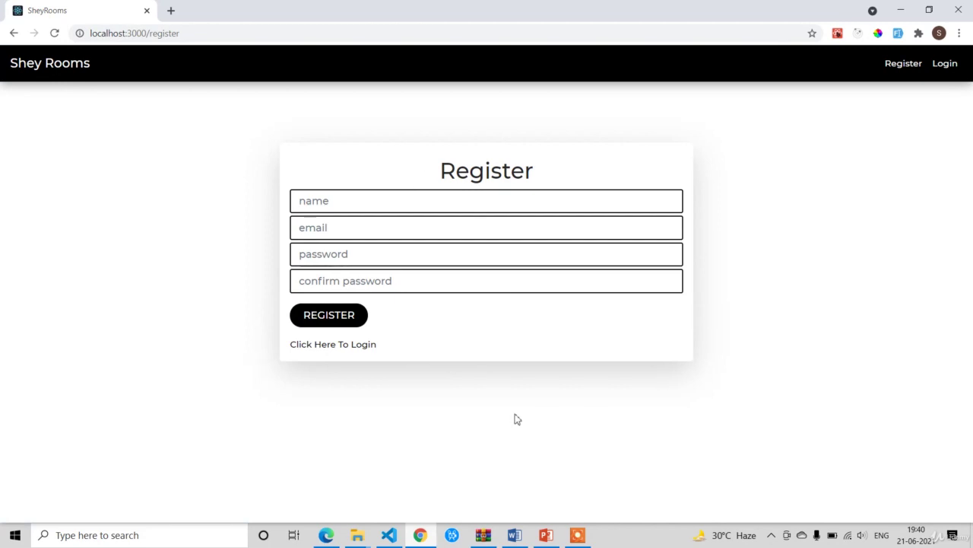
{"action": "left_click", "coordinate": [354, 352]}
{"action": "left_click", "coordinate": [361, 203]}
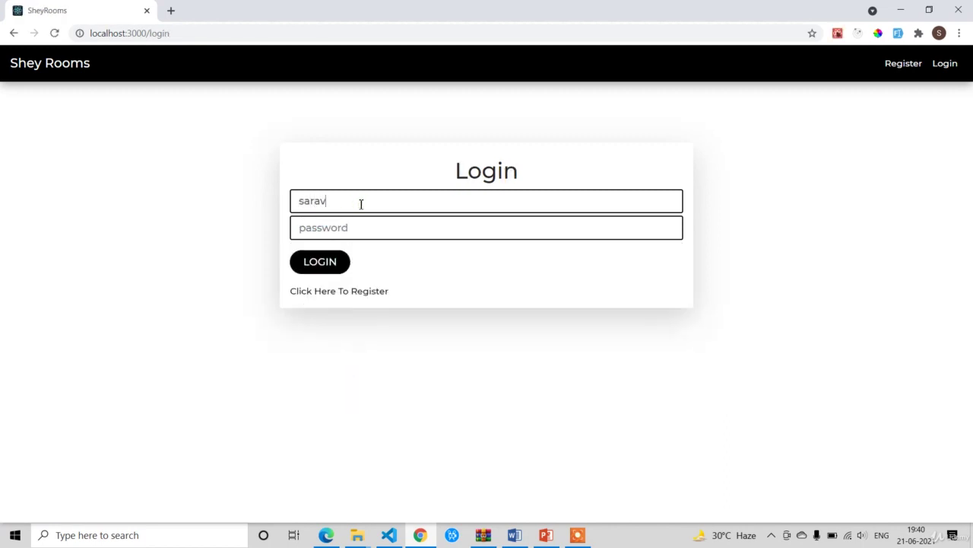
{"action": "left_click", "coordinate": [365, 236]}
{"action": "type", "text": "123456"}
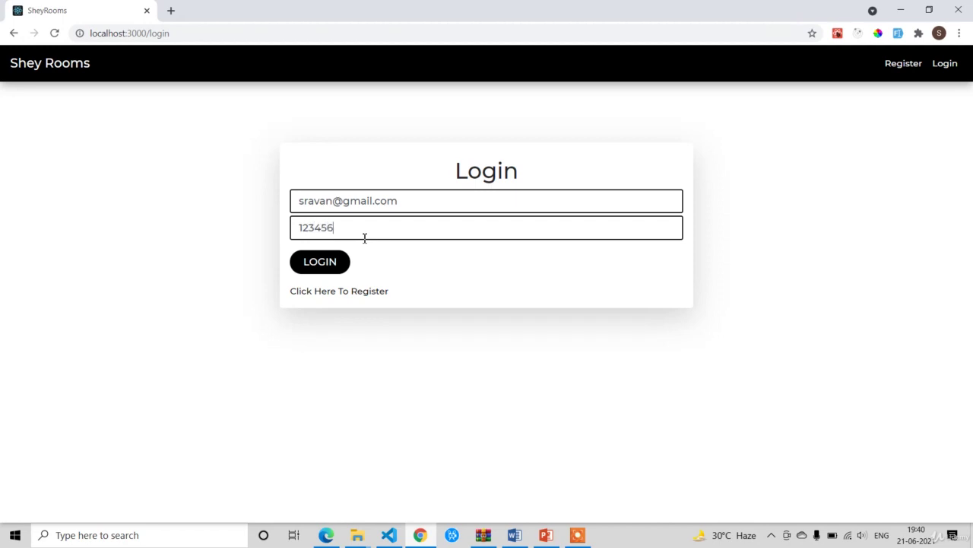
{"action": "left_click", "coordinate": [334, 263]}
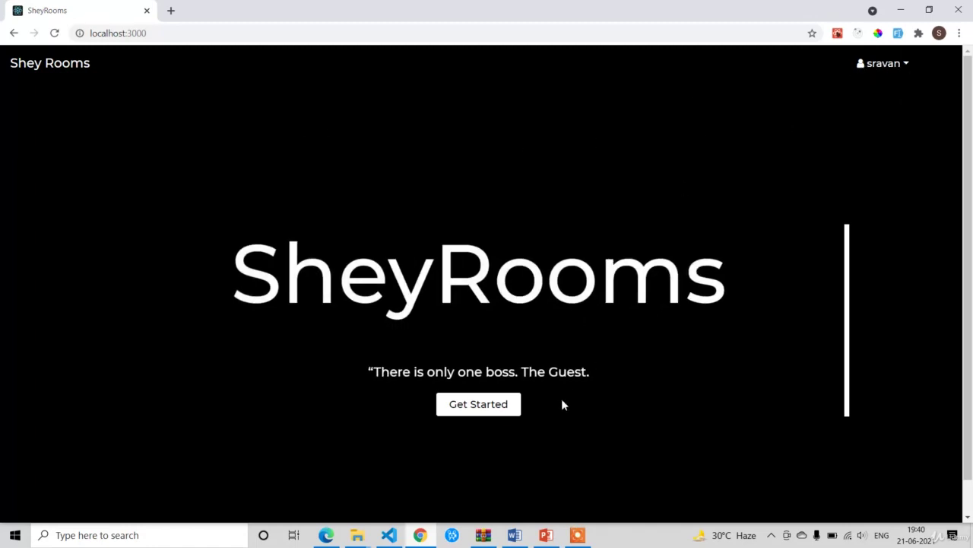
Step: Go to the room search page and dismiss the start-date calendar without picking dates
{"action": "left_click", "coordinate": [479, 408]}
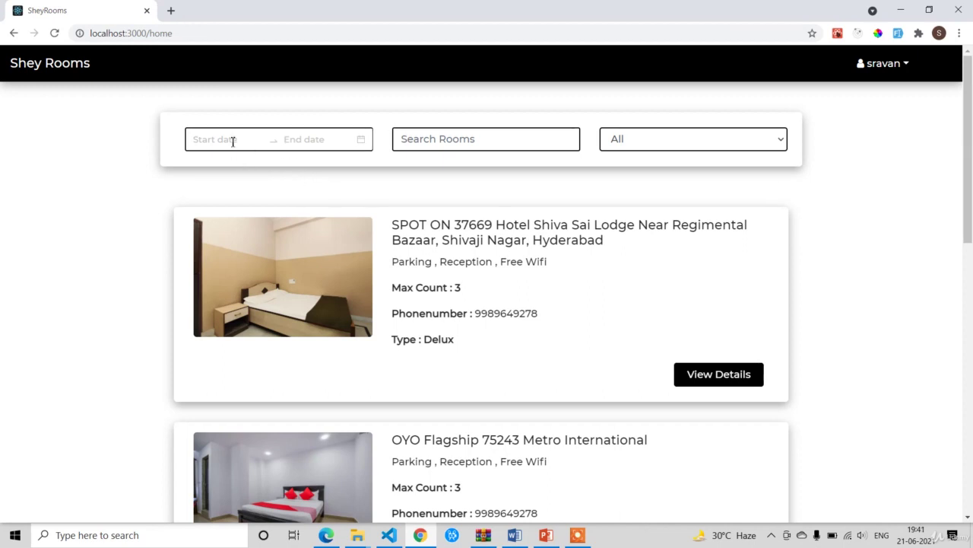
{"action": "left_click", "coordinate": [234, 142]}
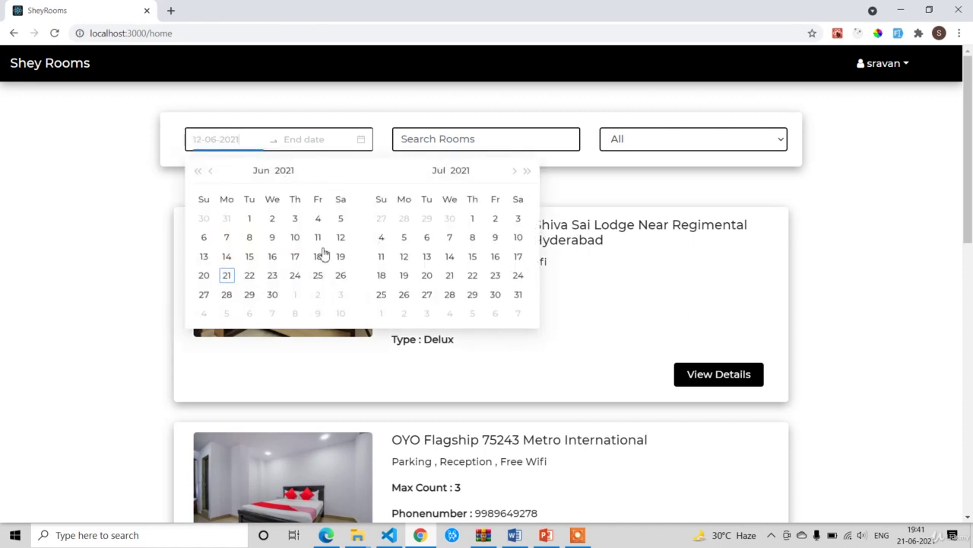
{"action": "left_click", "coordinate": [863, 218]}
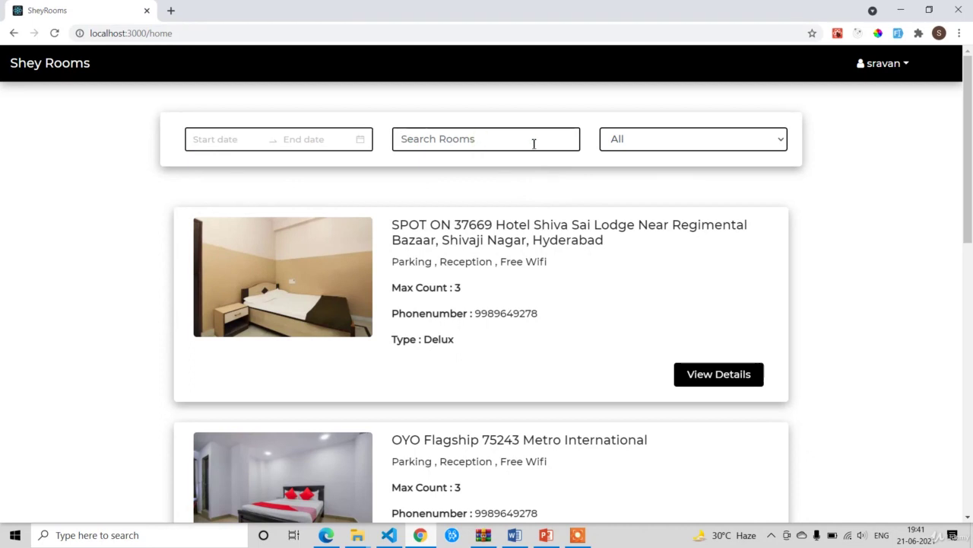
{"action": "left_click", "coordinate": [669, 145]}
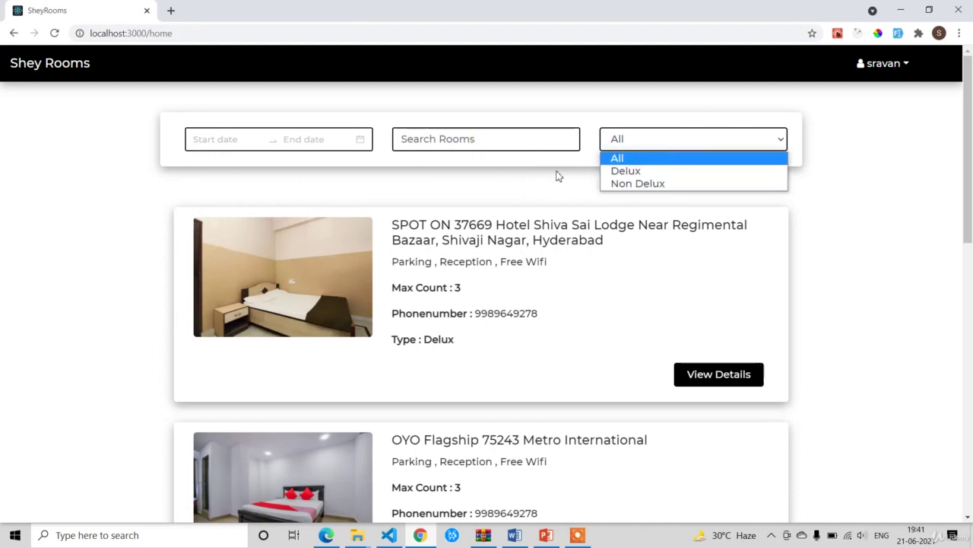
{"action": "left_click", "coordinate": [626, 171]}
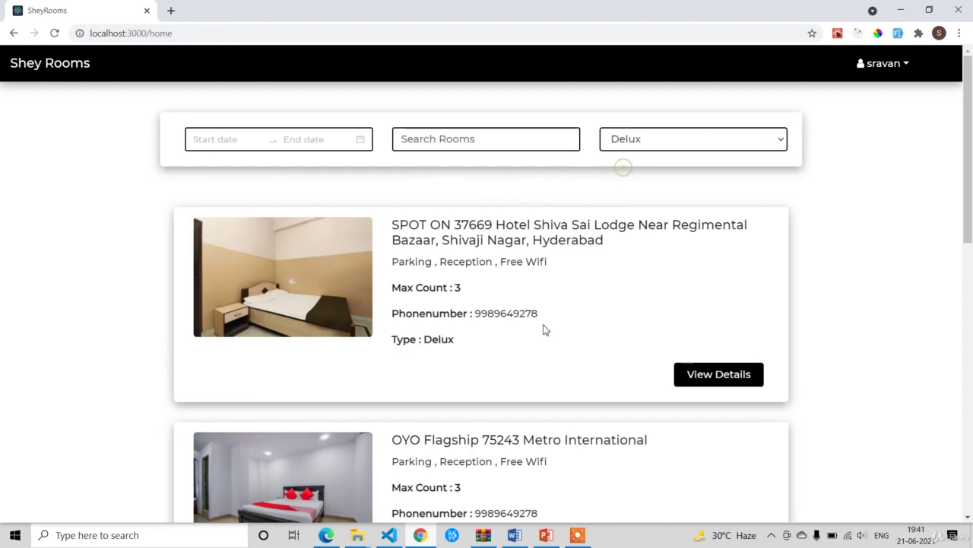
{"action": "left_click", "coordinate": [650, 145]}
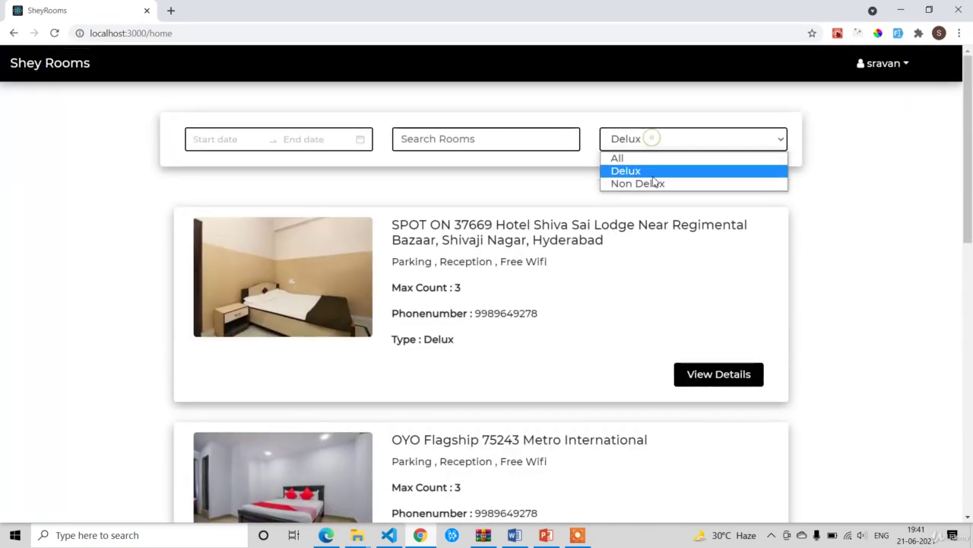
{"action": "left_click", "coordinate": [652, 182]}
{"action": "scroll", "coordinate": [529, 283], "scroll_direction": "down", "scroll_amount": 1}
{"action": "scroll", "coordinate": [525, 286], "scroll_direction": "down", "scroll_amount": 2}
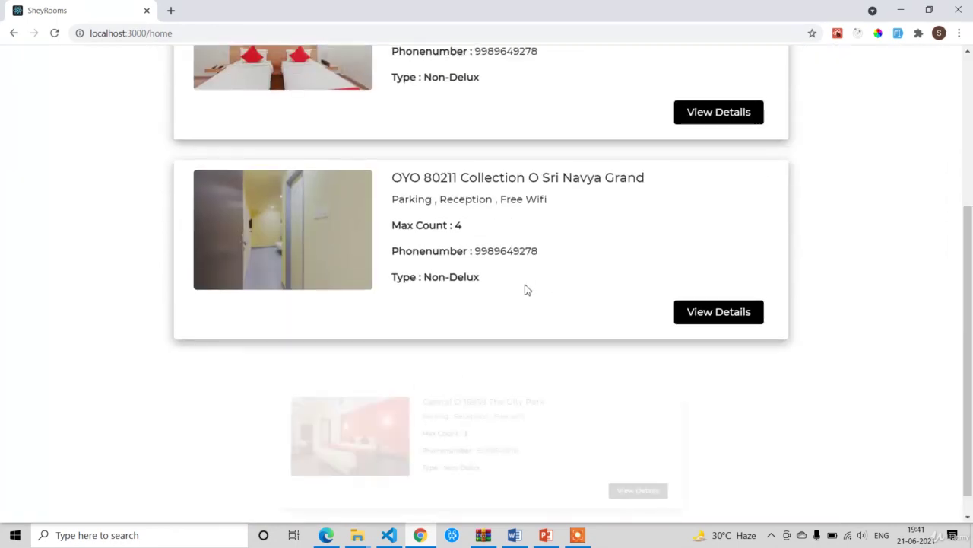
{"action": "scroll", "coordinate": [487, 250], "scroll_direction": "up", "scroll_amount": 4}
{"action": "left_click", "coordinate": [679, 146]}
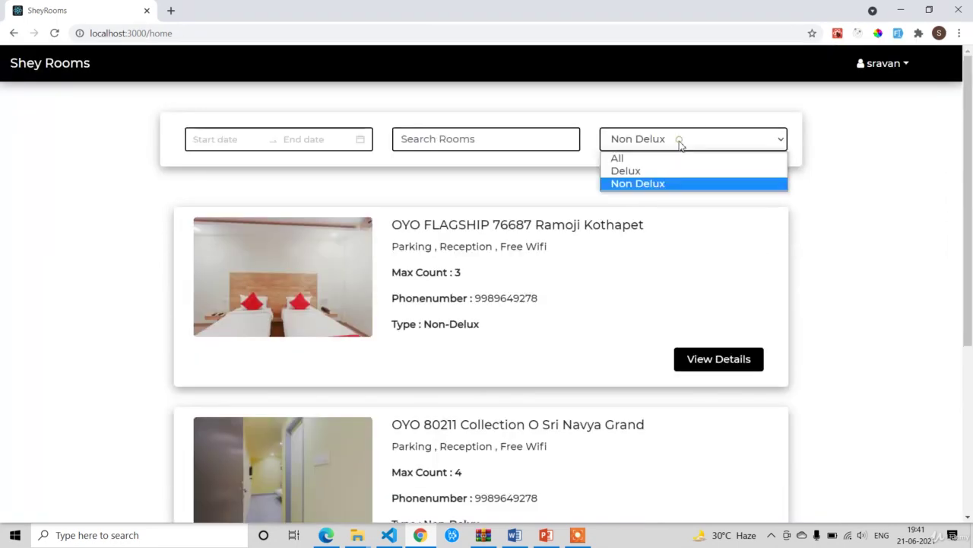
{"action": "left_click", "coordinate": [671, 158]}
{"action": "scroll", "coordinate": [614, 259], "scroll_direction": "down", "scroll_amount": 4}
{"action": "scroll", "coordinate": [614, 259], "scroll_direction": "up", "scroll_amount": 4}
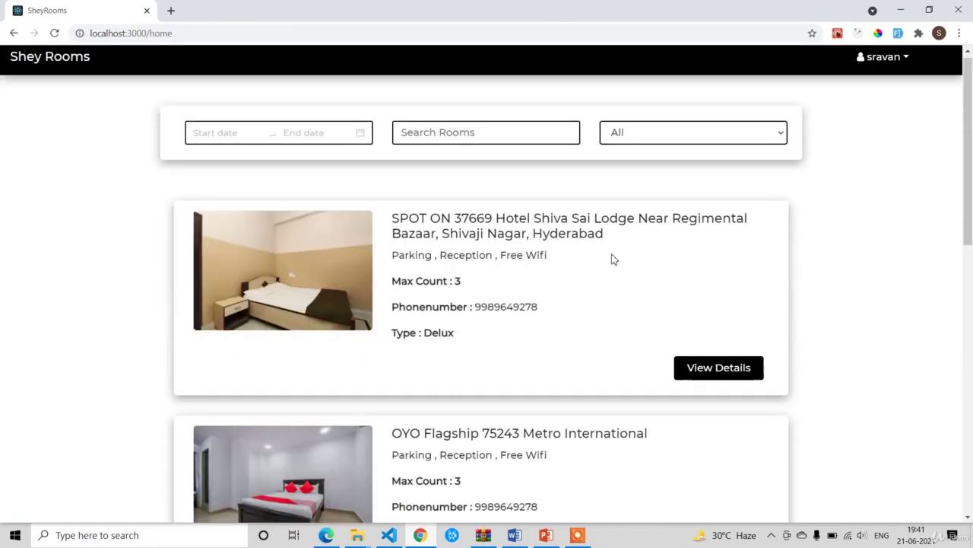
{"action": "left_click", "coordinate": [476, 138]}
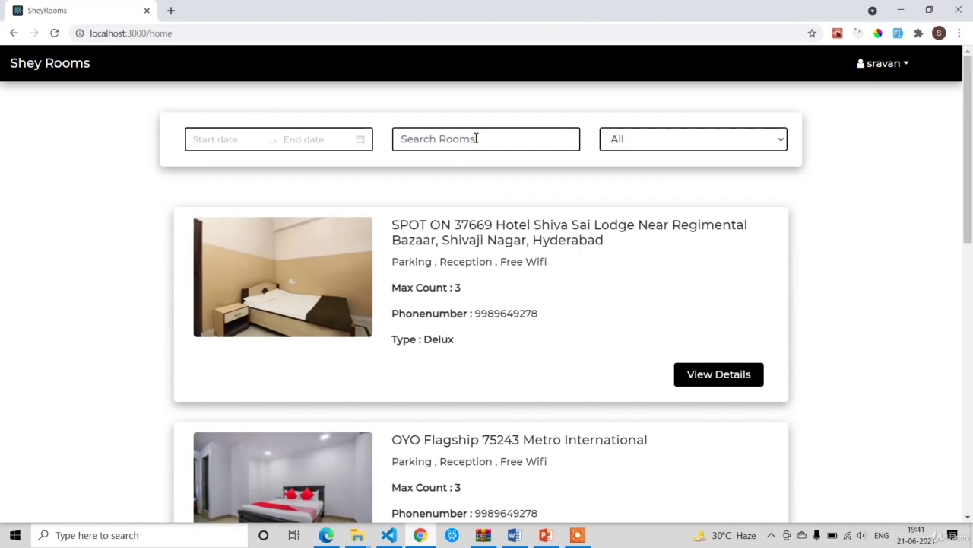
{"action": "double_click", "coordinate": [409, 226]}
{"action": "left_click", "coordinate": [439, 144]}
{"action": "type", "text": "spot"}
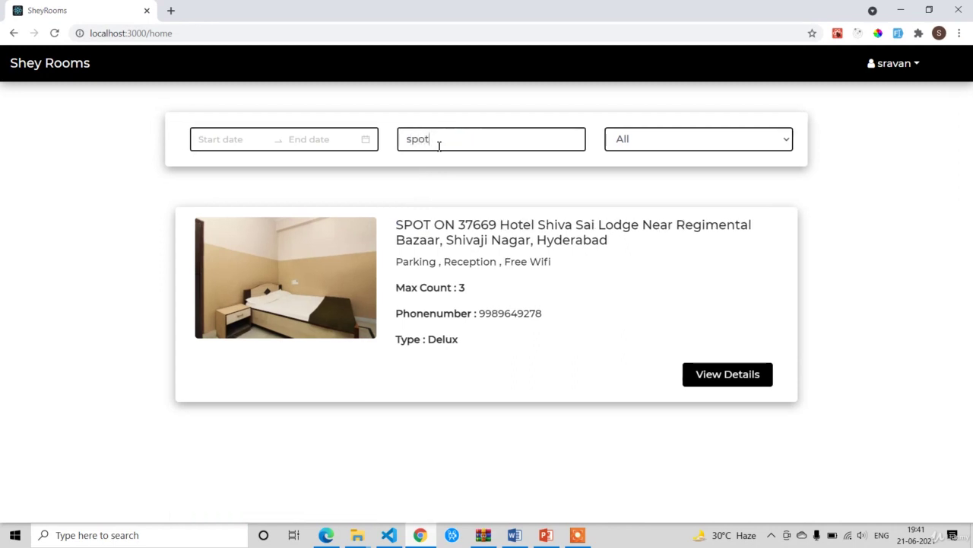
{"action": "key", "text": "BackSpace"}
{"action": "key", "text": "BackSpace"}
{"action": "key", "text": "BackSpace"}
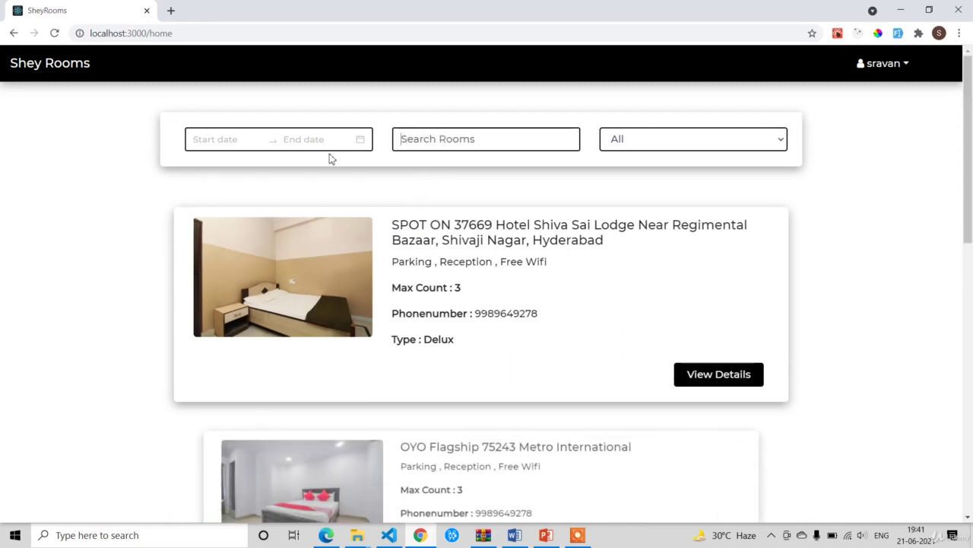
{"action": "left_click", "coordinate": [219, 141]}
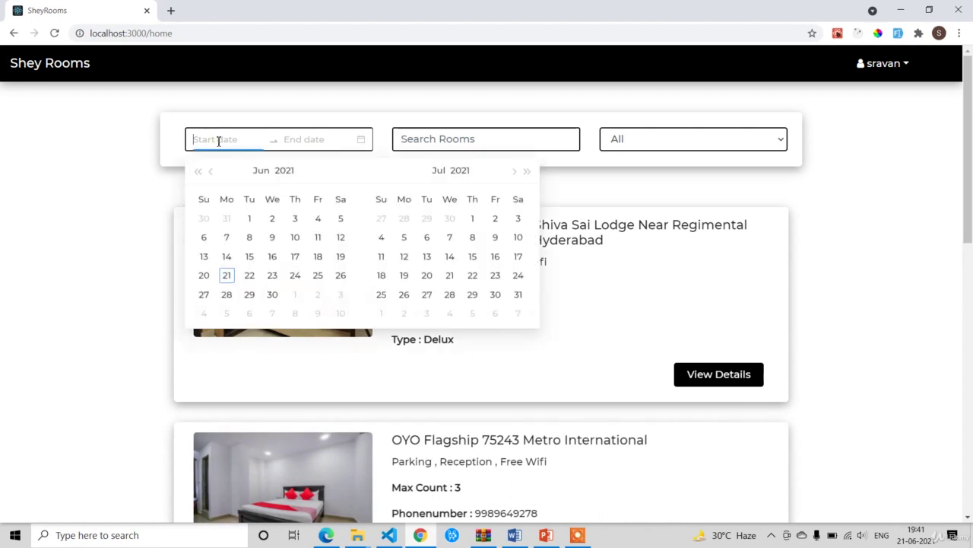
{"action": "left_click", "coordinate": [803, 256]}
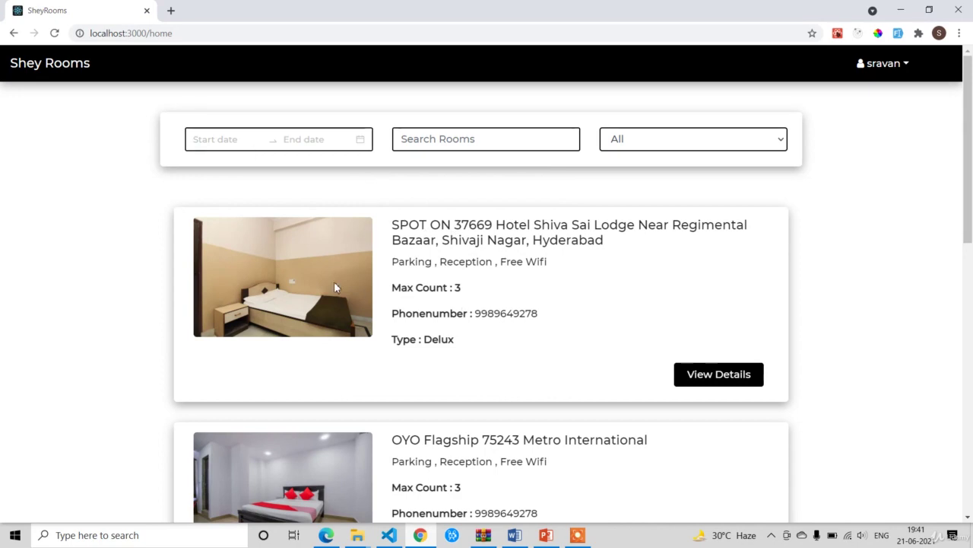
Step: Browse the Shiva Sai Lodge room's details and next photo, then close the popup
{"action": "left_click", "coordinate": [717, 375]}
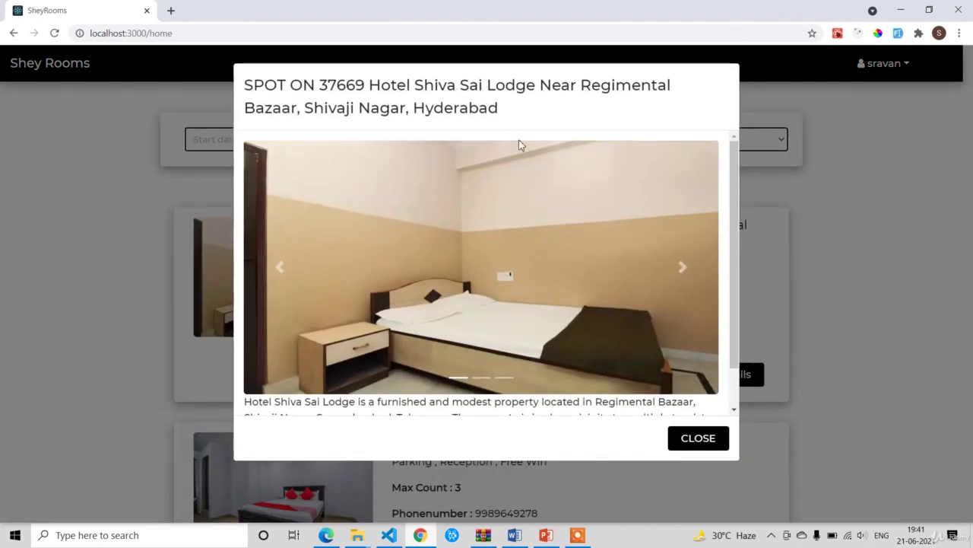
{"action": "scroll", "coordinate": [562, 206], "scroll_direction": "down", "scroll_amount": 1}
{"action": "scroll", "coordinate": [456, 232], "scroll_direction": "up", "scroll_amount": 1}
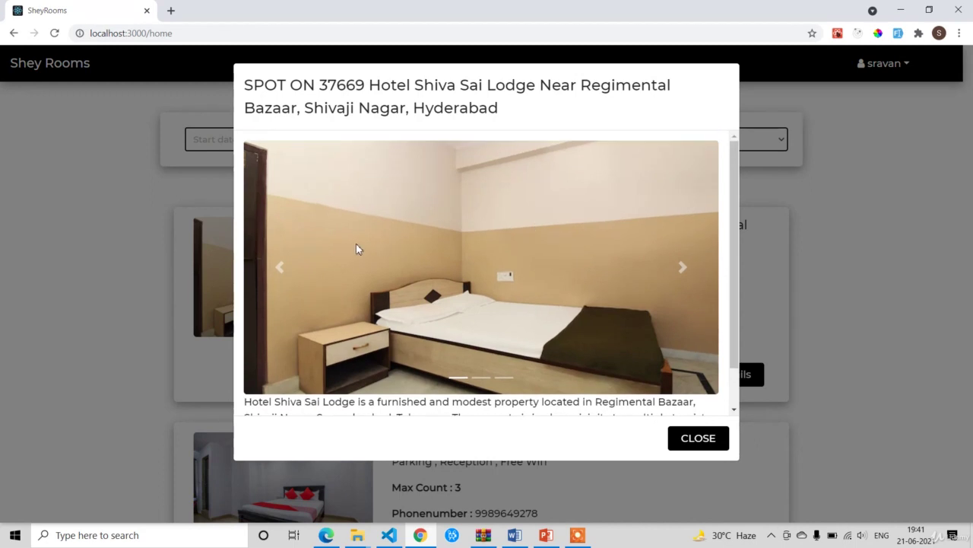
{"action": "left_click", "coordinate": [682, 271]}
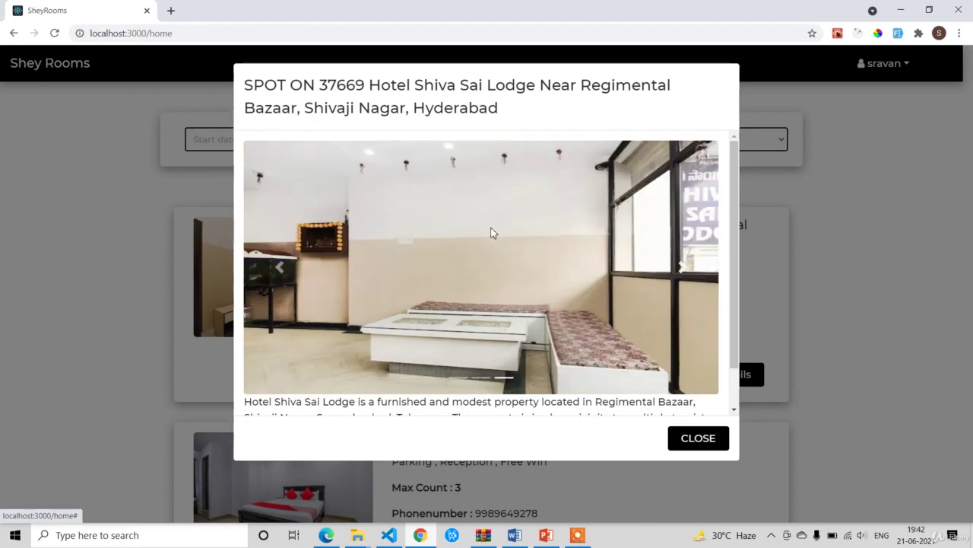
{"action": "left_click", "coordinate": [861, 240]}
Step: View OYO Flagship 75243 details, flip two photos, highlight description text, then close it
{"action": "scroll", "coordinate": [861, 243], "scroll_direction": "down", "scroll_amount": 3}
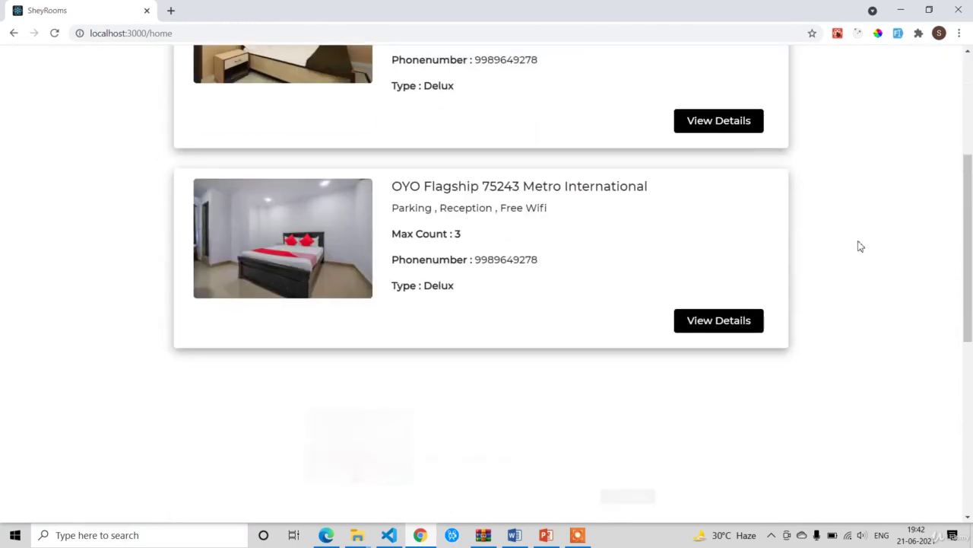
{"action": "left_click", "coordinate": [741, 320]}
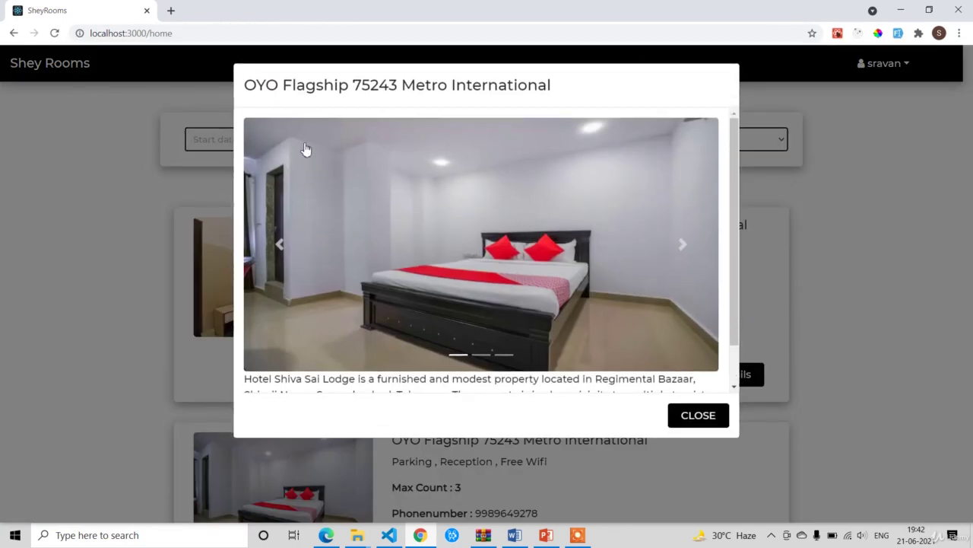
{"action": "left_click", "coordinate": [682, 245]}
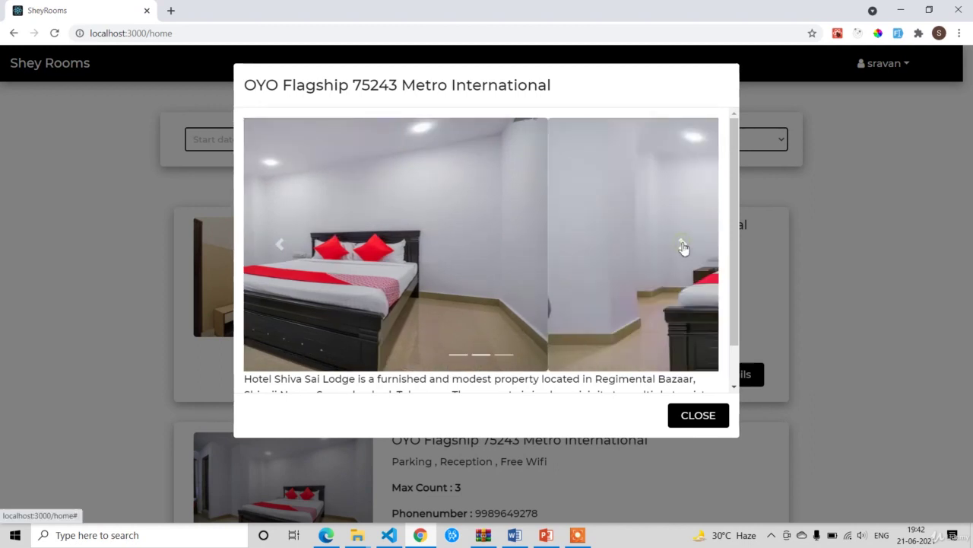
{"action": "left_click", "coordinate": [683, 245]}
{"action": "scroll", "coordinate": [590, 270], "scroll_direction": "down", "scroll_amount": 1}
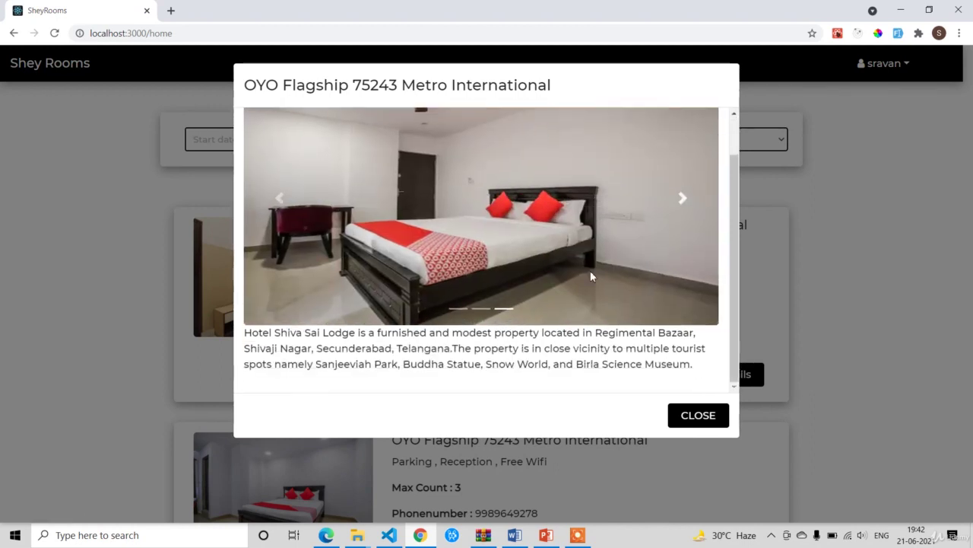
{"action": "left_click_drag", "start_coordinate": [692, 364], "coordinate": [238, 349]}
{"action": "left_click", "coordinate": [697, 314]}
{"action": "left_click", "coordinate": [831, 275]}
{"action": "scroll", "coordinate": [833, 279], "scroll_direction": "down", "scroll_amount": 4}
{"action": "scroll", "coordinate": [348, 304], "scroll_direction": "up", "scroll_amount": 4}
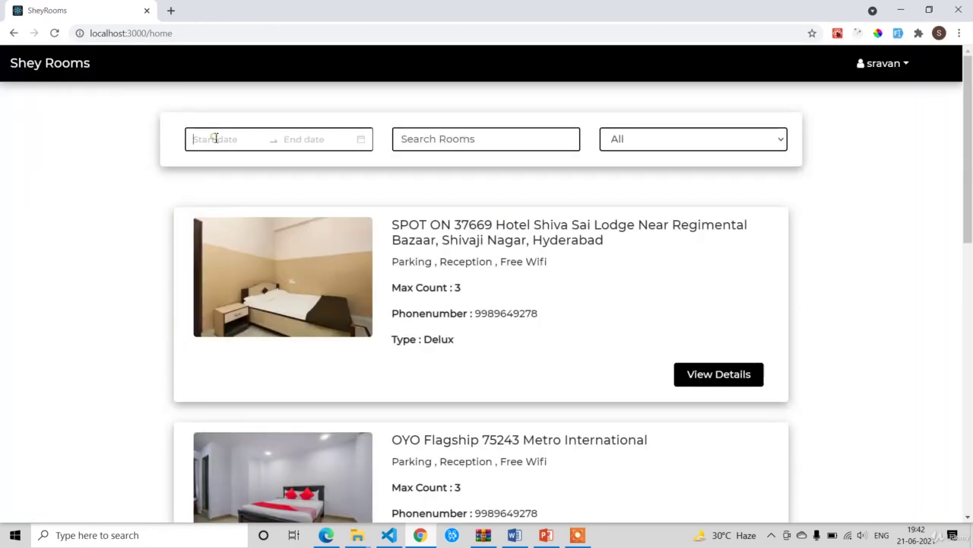
Step: Pick a stay from 24-06-2021 to 26-06-2021 and scroll through the room list
{"action": "left_click", "coordinate": [217, 138]}
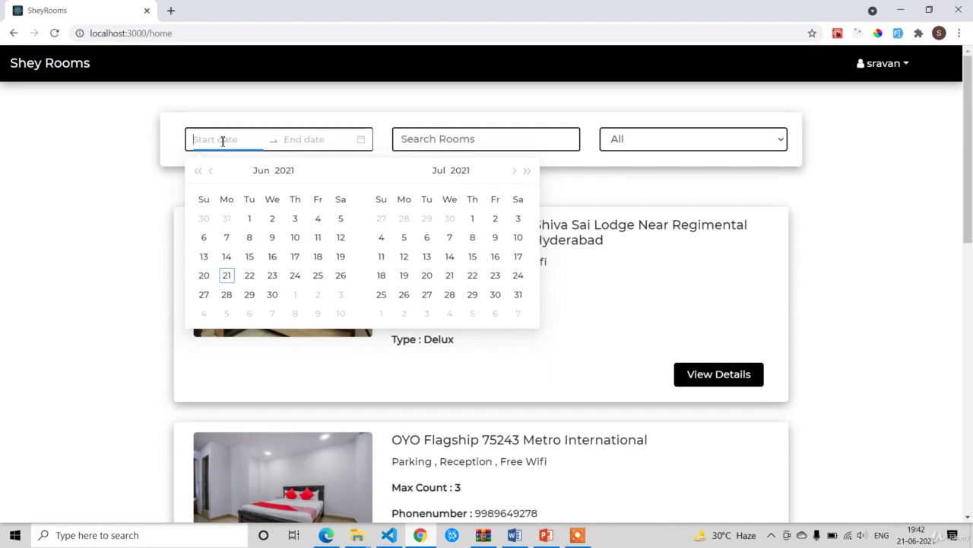
{"action": "left_click", "coordinate": [297, 281]}
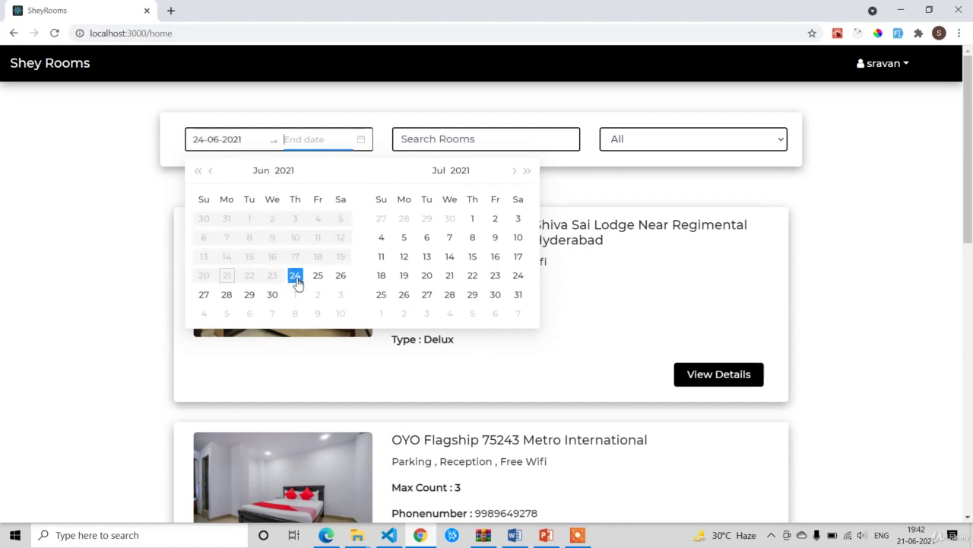
{"action": "left_click", "coordinate": [341, 279]}
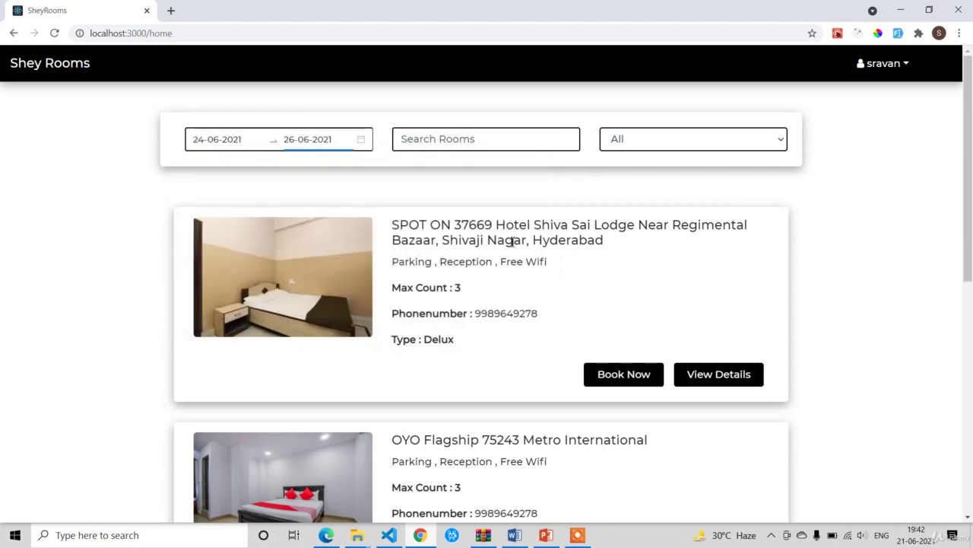
{"action": "scroll", "coordinate": [510, 245], "scroll_direction": "down", "scroll_amount": 5}
{"action": "scroll", "coordinate": [541, 313], "scroll_direction": "up", "scroll_amount": 5}
{"action": "scroll", "coordinate": [406, 218], "scroll_direction": "down", "scroll_amount": 4}
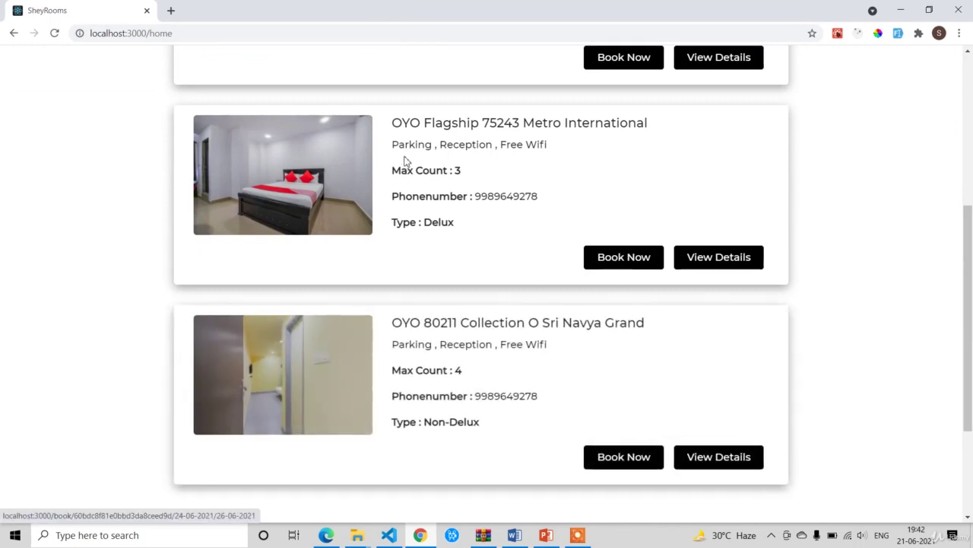
Step: Book OYO Flagship 75243 Metro International: 3 days at 1500 per day, total 4500
{"action": "left_click", "coordinate": [606, 260]}
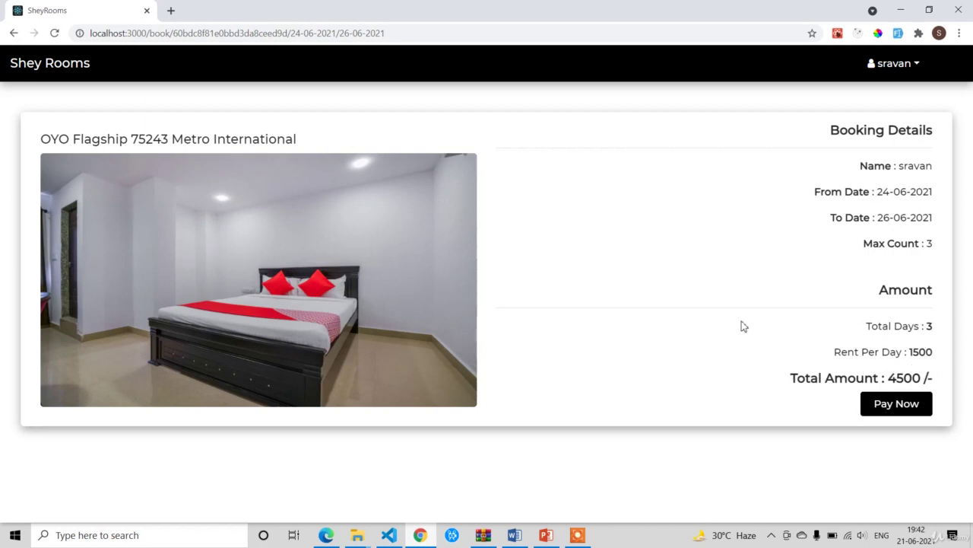
Step: Start Stripe checkout and enter the payer's e-mail, name and Hyderabad, India address
{"action": "left_click", "coordinate": [893, 405]}
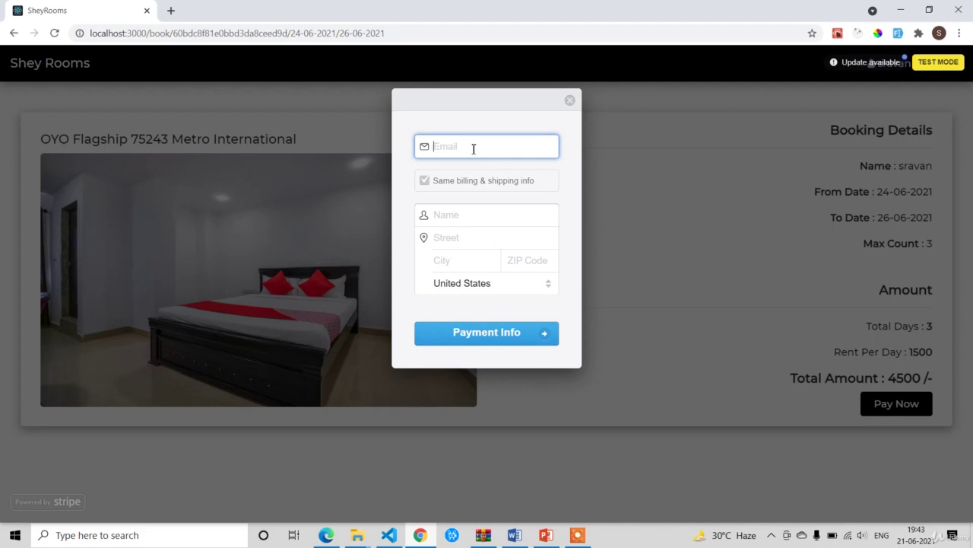
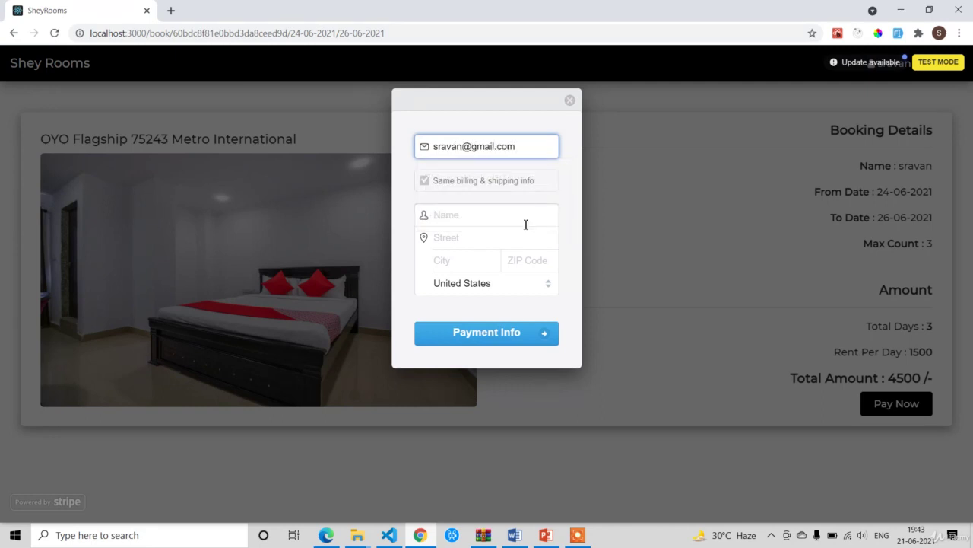
{"action": "left_click", "coordinate": [526, 216]}
{"action": "type", "text": "sravan"}
{"action": "left_click", "coordinate": [509, 241]}
{"action": "left_click", "coordinate": [494, 272]}
Step: Pay ₹4,500.00 with the 4242 test card, expiry 12/23, CVC 123
{"action": "left_click", "coordinate": [497, 336]}
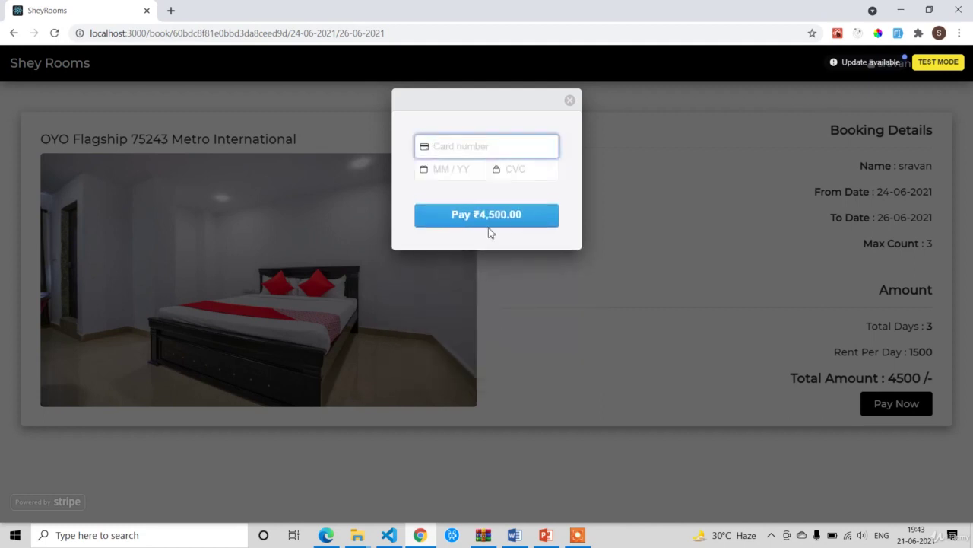
{"action": "type", "text": "42424242424242"}
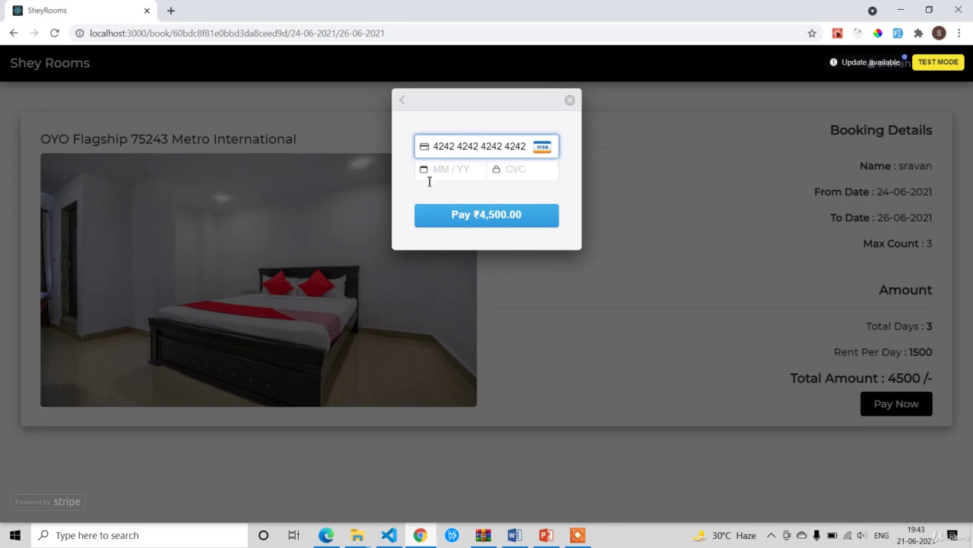
{"action": "type", "text": "4212 / 2"}
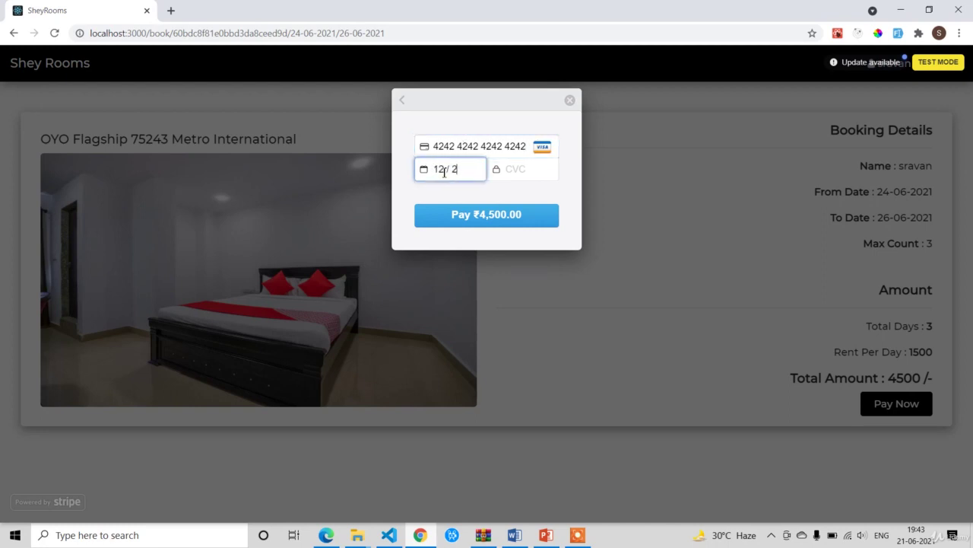
{"action": "type", "text": "123"}
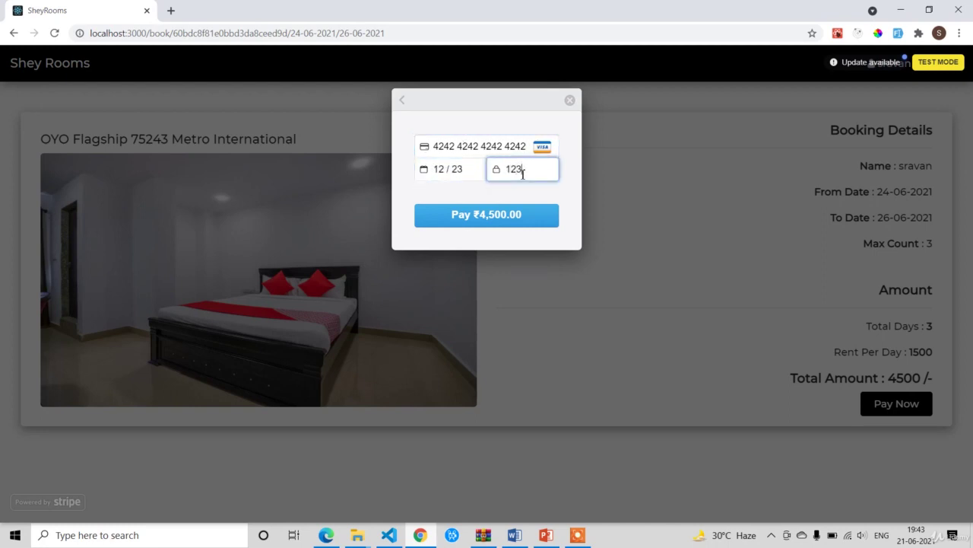
{"action": "left_click", "coordinate": [518, 221]}
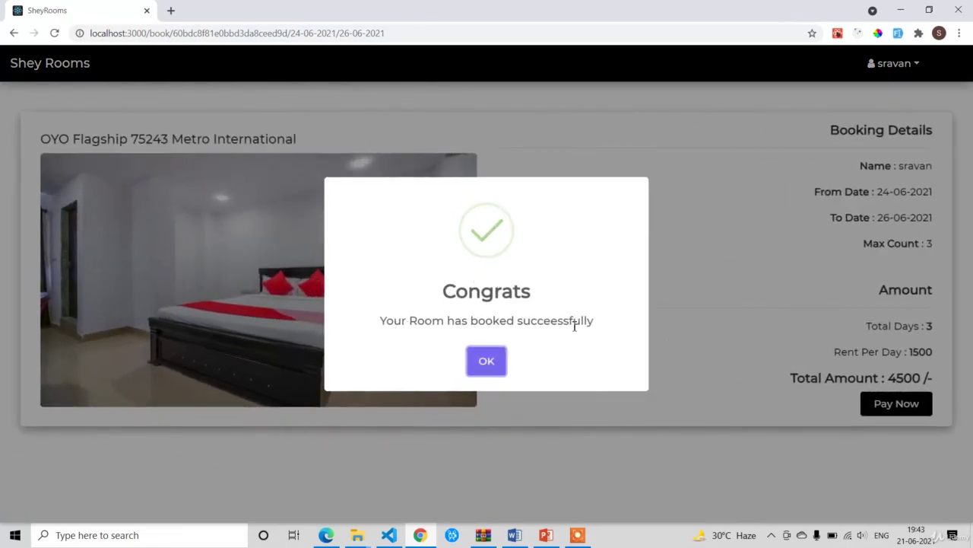
Step: Dismiss the confirmation and check the Bookings tab's 24-06-2021 to 26-06-2021 OYO Flagship booking
{"action": "left_click", "coordinate": [490, 363]}
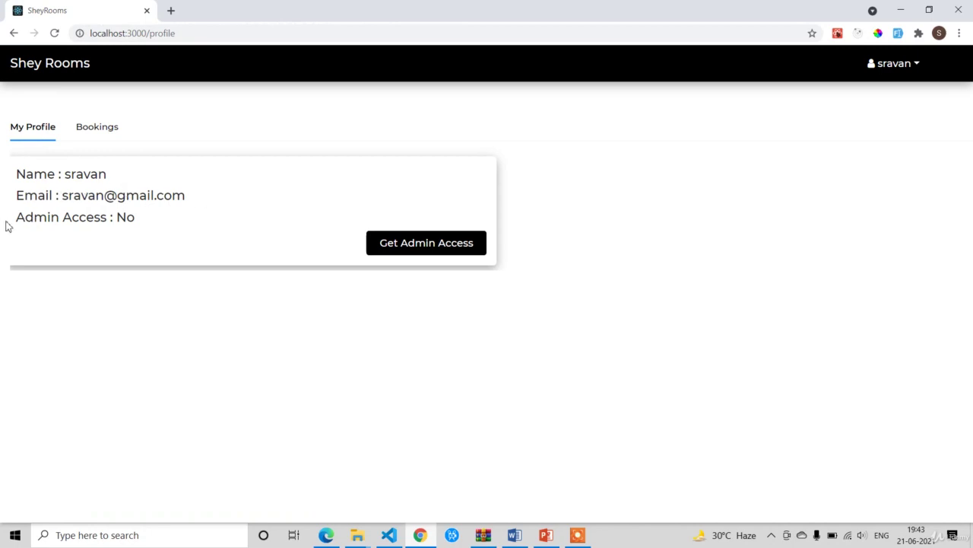
{"action": "left_click", "coordinate": [107, 127]}
{"action": "scroll", "coordinate": [236, 269], "scroll_direction": "down", "scroll_amount": 1}
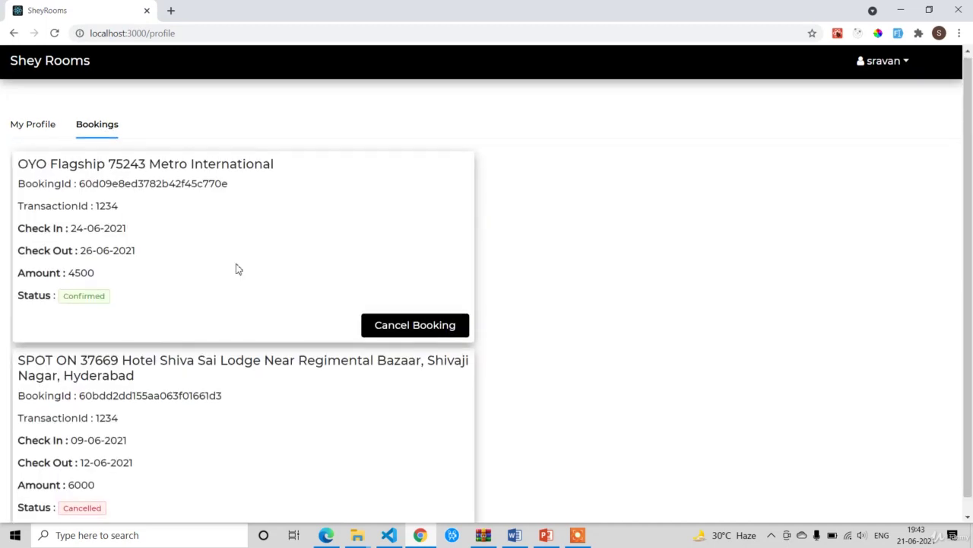
{"action": "scroll", "coordinate": [228, 296], "scroll_direction": "up", "scroll_amount": 1}
{"action": "scroll", "coordinate": [225, 313], "scroll_direction": "down", "scroll_amount": 1}
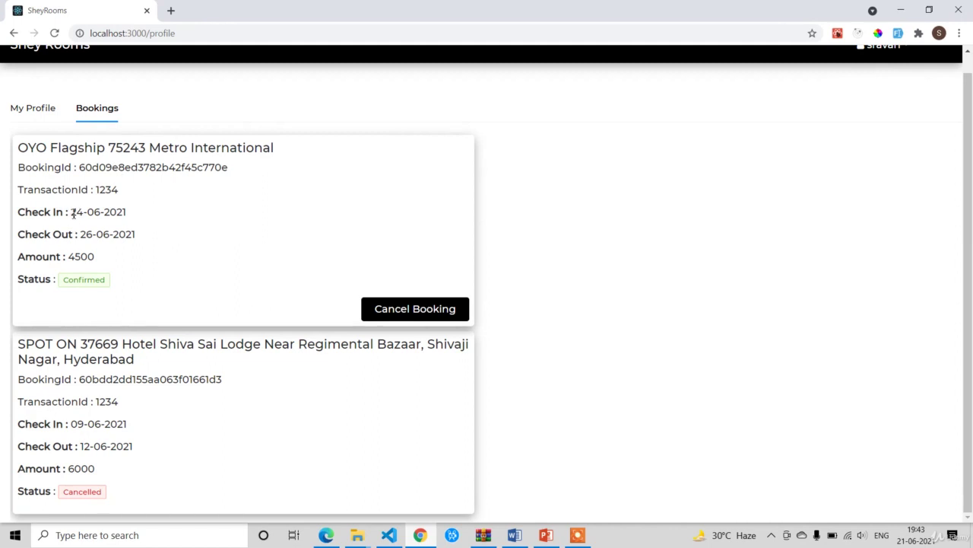
{"action": "left_click_drag", "start_coordinate": [71, 212], "coordinate": [135, 220]}
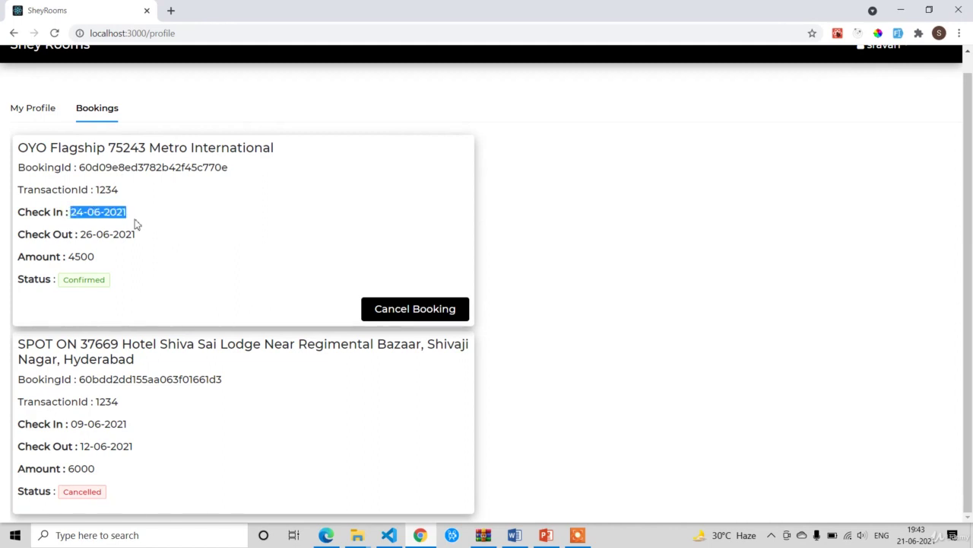
{"action": "left_click_drag", "start_coordinate": [80, 234], "coordinate": [174, 239]}
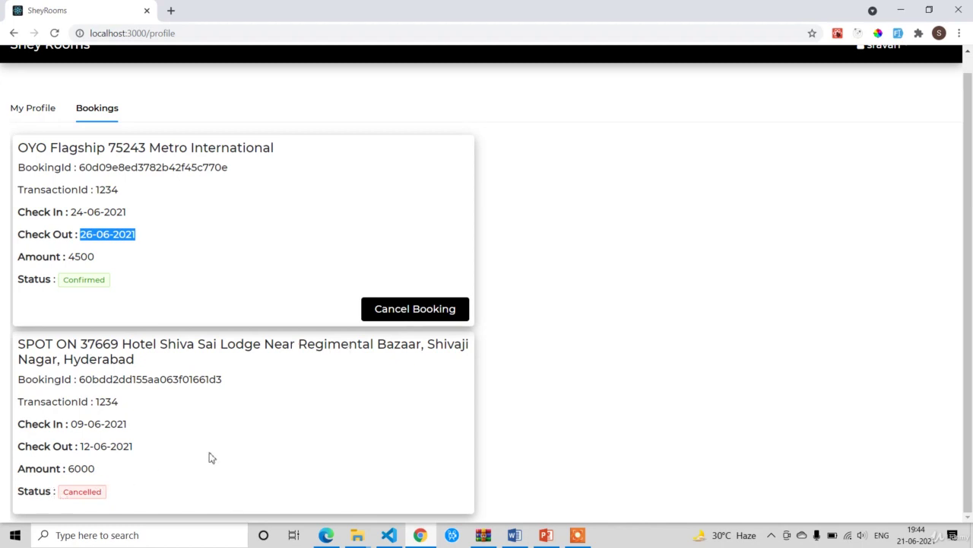
{"action": "scroll", "coordinate": [304, 289], "scroll_direction": "up", "scroll_amount": 1}
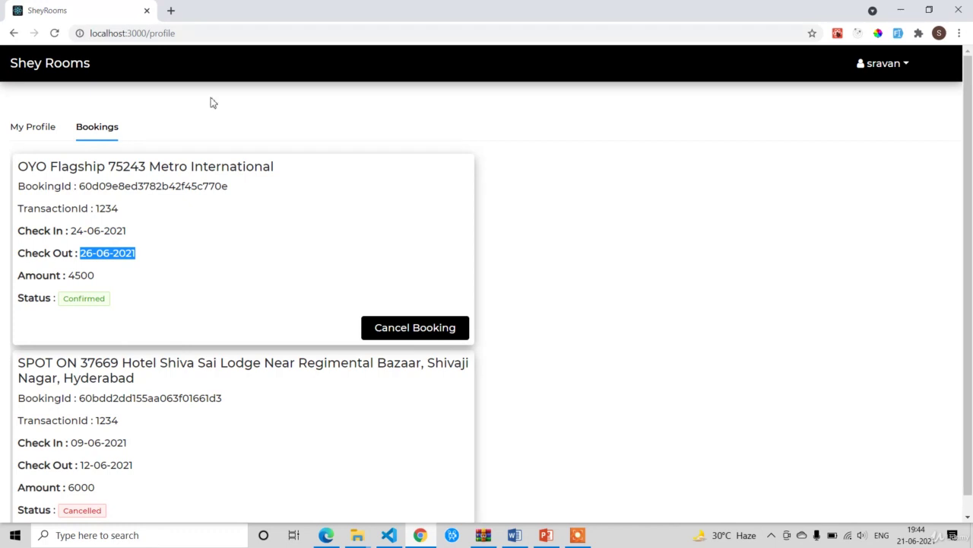
{"action": "left_click", "coordinate": [202, 33]}
Step: Go to localhost:3000/admin and show the Admin Panel's Rooms table of five hotels
{"action": "left_click", "coordinate": [209, 33]}
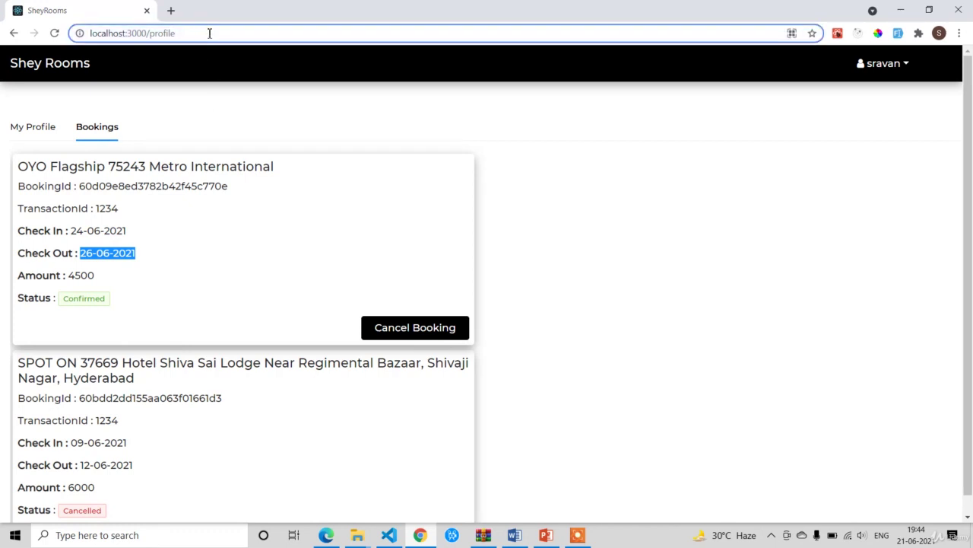
{"action": "key", "text": "BackSpace"}
{"action": "key", "text": "BackSpace"}
{"action": "key", "text": "BackSpace"}
{"action": "key", "text": "BackSpace"}
{"action": "key", "text": "BackSpace"}
{"action": "key", "text": "BackSpace"}
{"action": "key", "text": "BackSpace"}
{"action": "type", "text": "ad"}
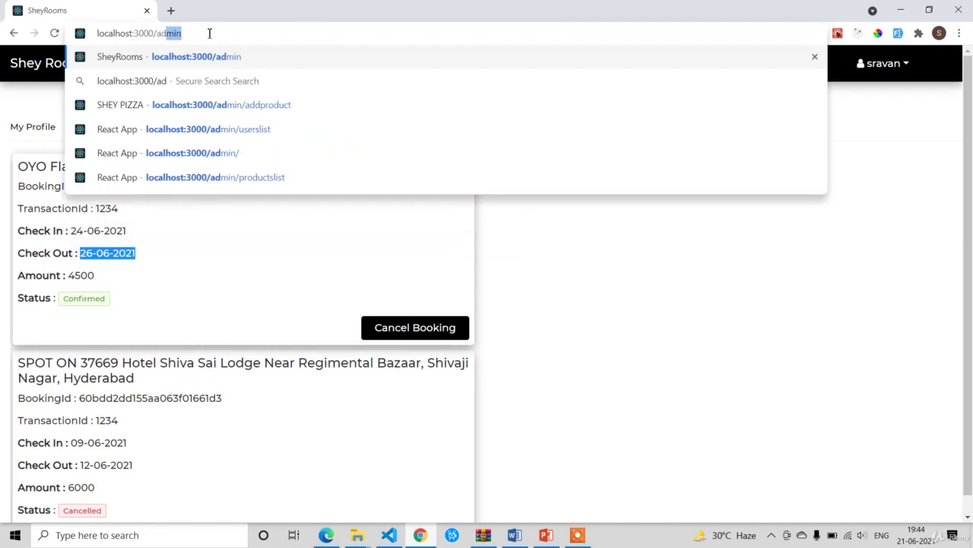
{"action": "type", "text": "min"}
{"action": "key", "text": "Return"}
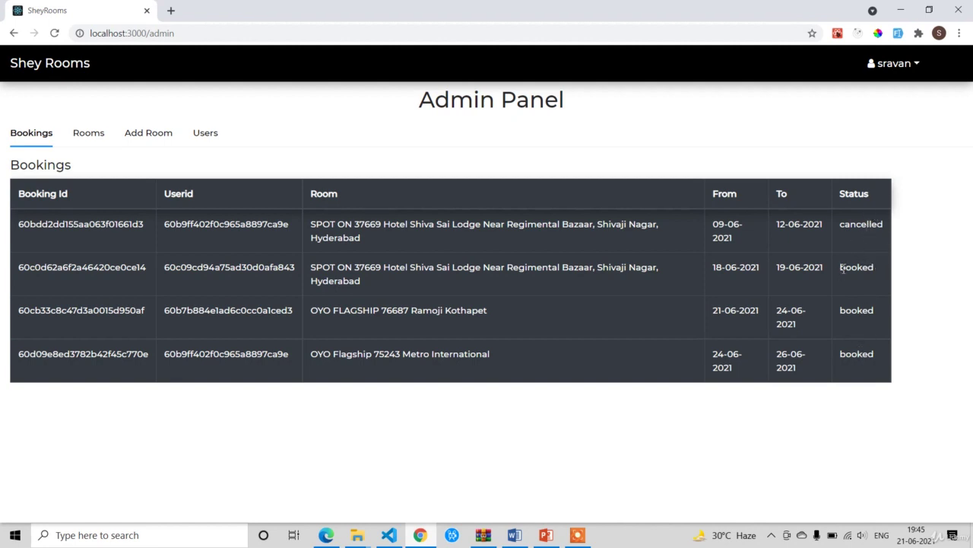
{"action": "left_click", "coordinate": [91, 134]}
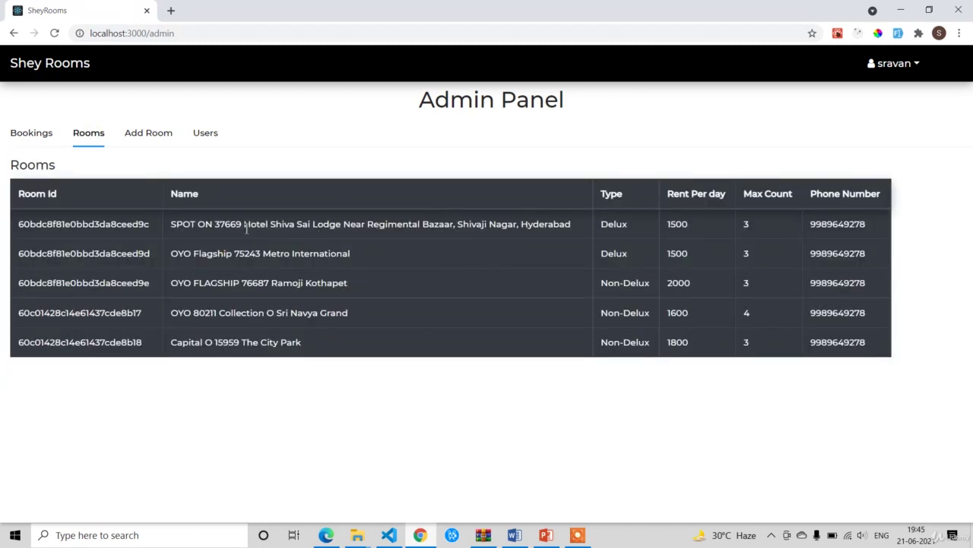
Step: View the empty Add Room form, then switch to the Users table of six accounts
{"action": "left_click", "coordinate": [152, 144]}
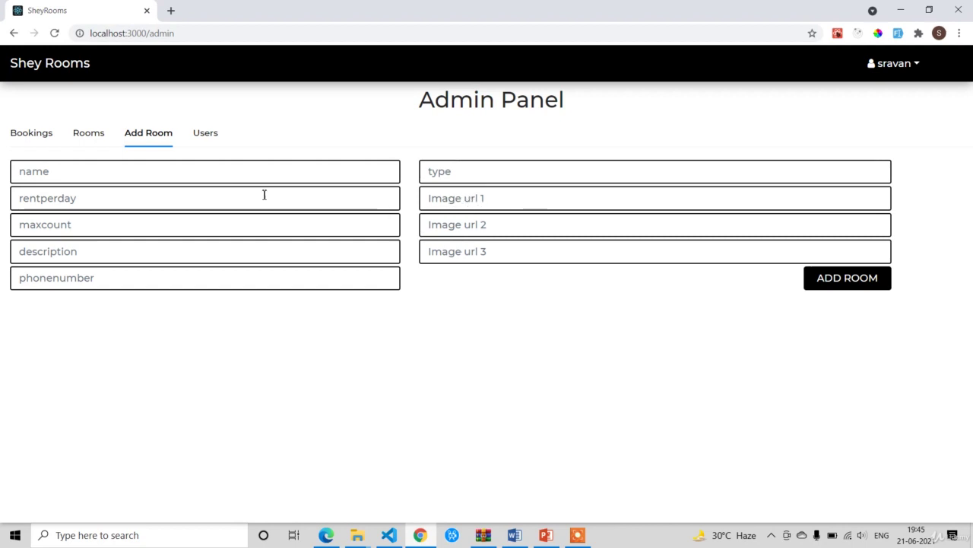
{"action": "left_click", "coordinate": [210, 140]}
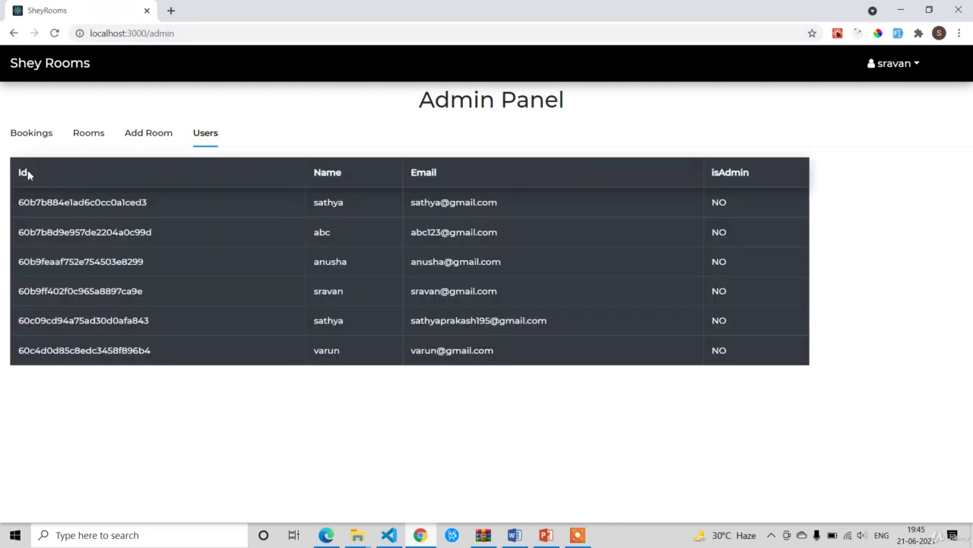